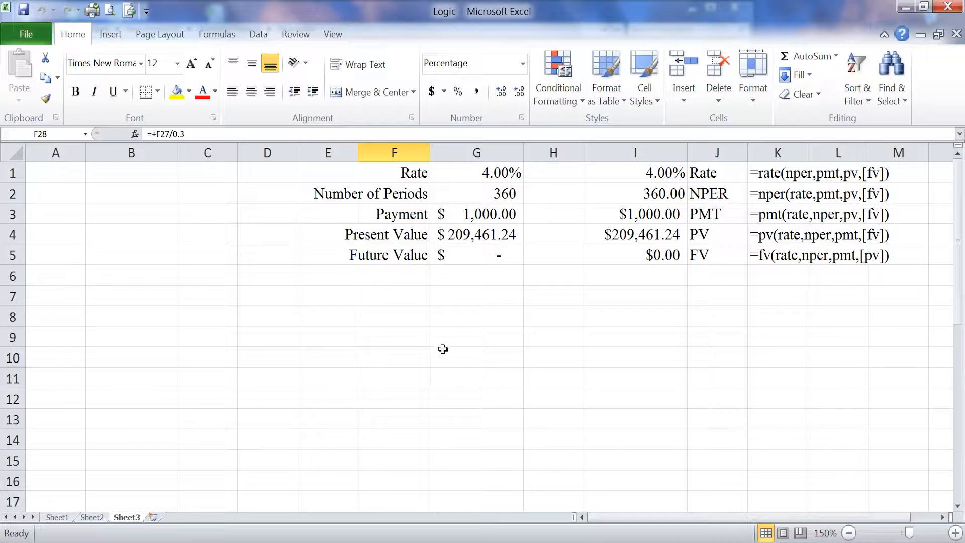
Step: Insert the PMT function from the Financial category into cell G8, keeping its arguments dialog clear of the input values
left_click(442, 317)
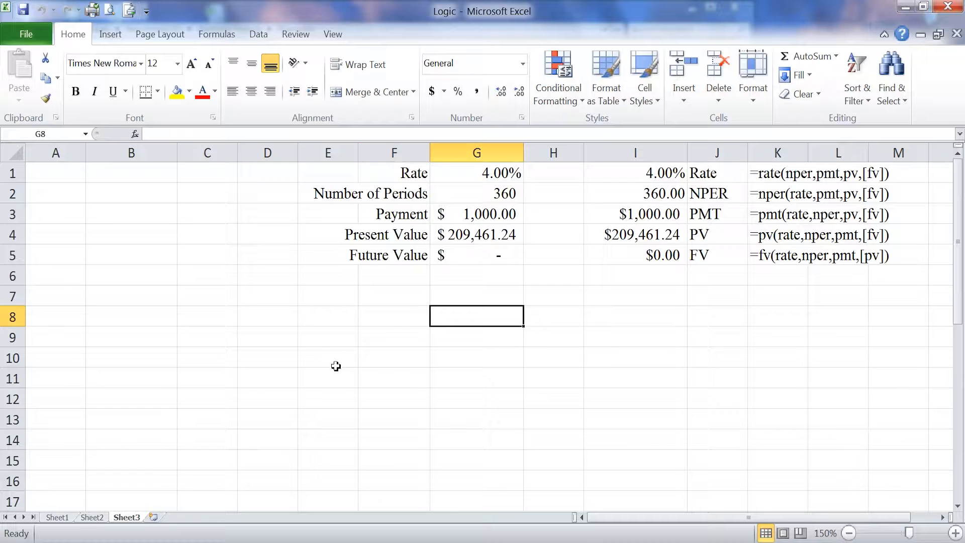
left_click(136, 134)
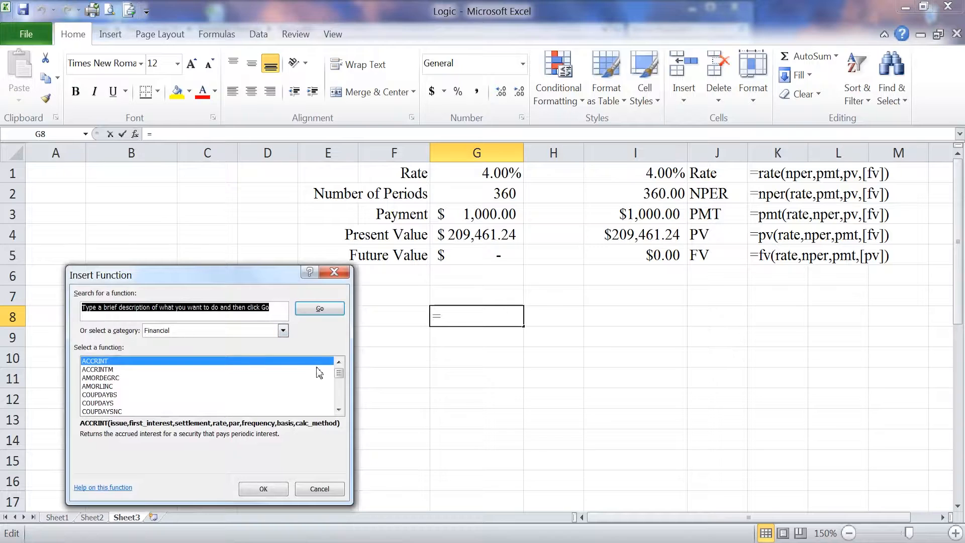
scroll(340, 404, "down", 8)
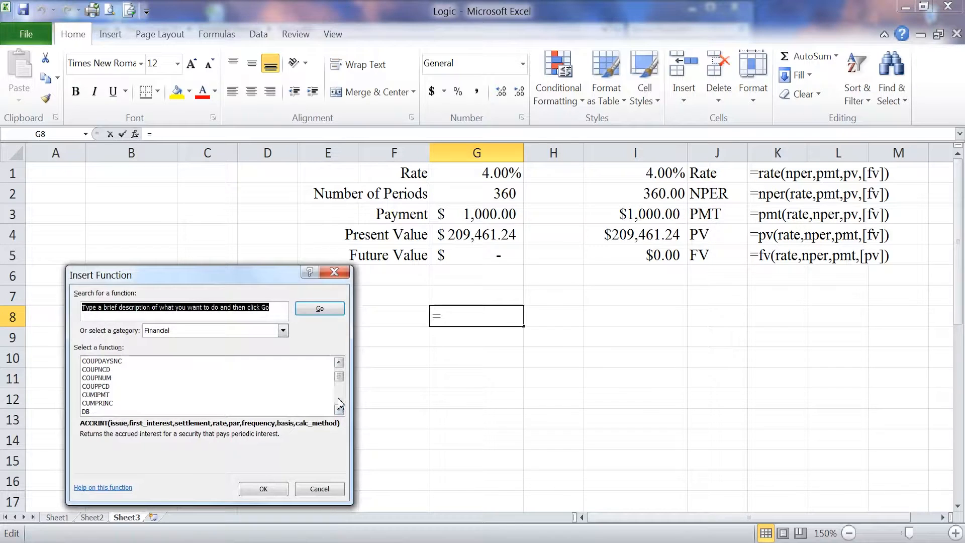
scroll(184, 382, "down", 2)
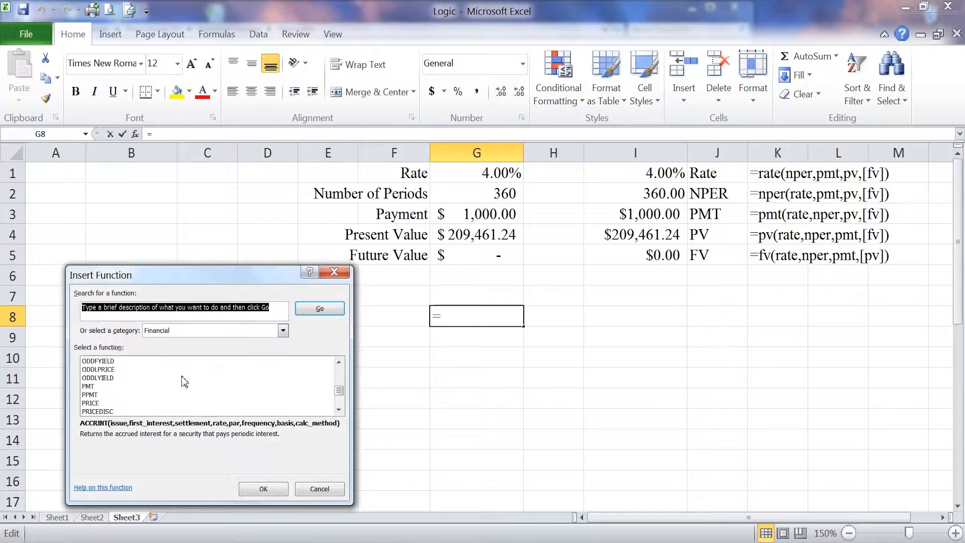
left_click(95, 387)
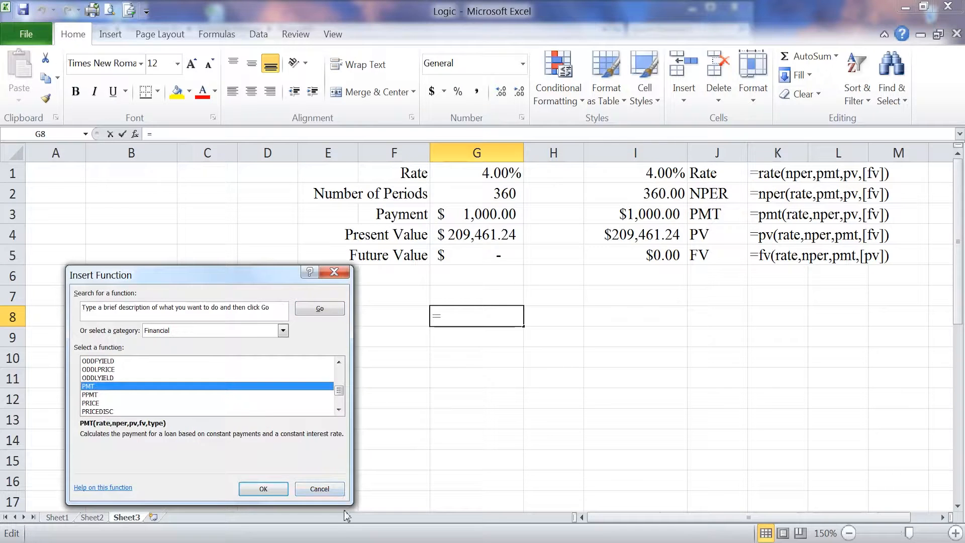
left_click(266, 489)
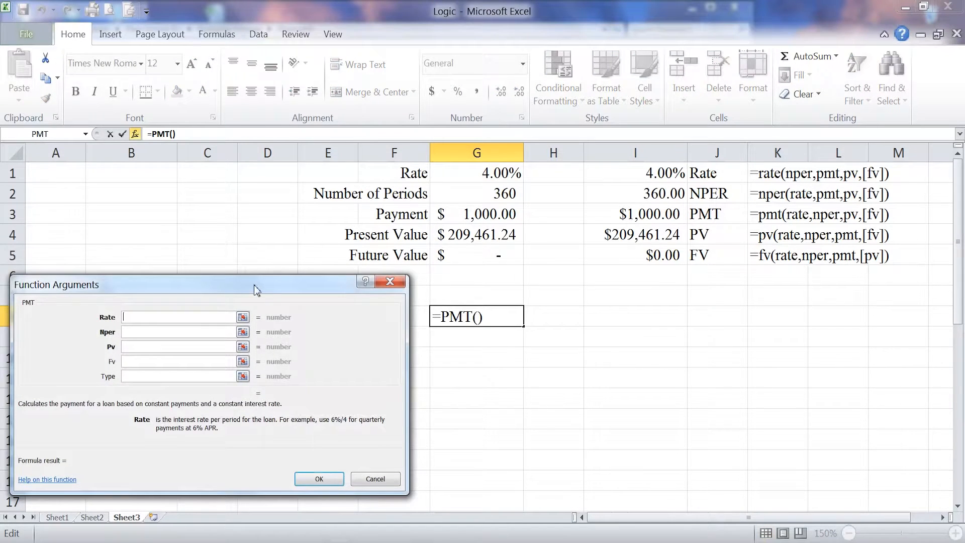
mouse_move(255, 285)
left_mouse_down()
mouse_move(335, 330)
mouse_move(447, 321)
mouse_move(288, 287)
mouse_move(272, 293)
left_mouse_up()
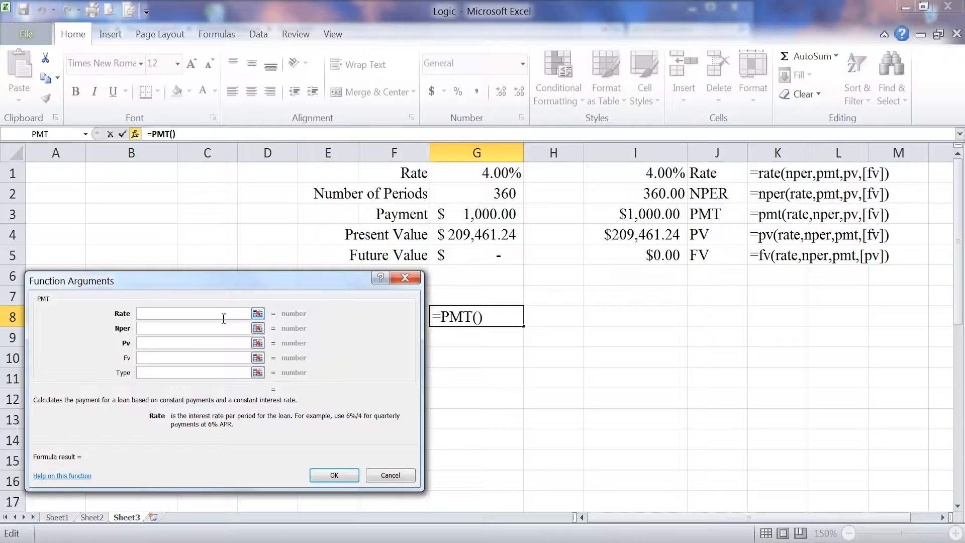
Step: Fill in the PMT arguments with Rate G1/12, Nper G2 and Pv G4, and confirm the function
left_click(499, 173)
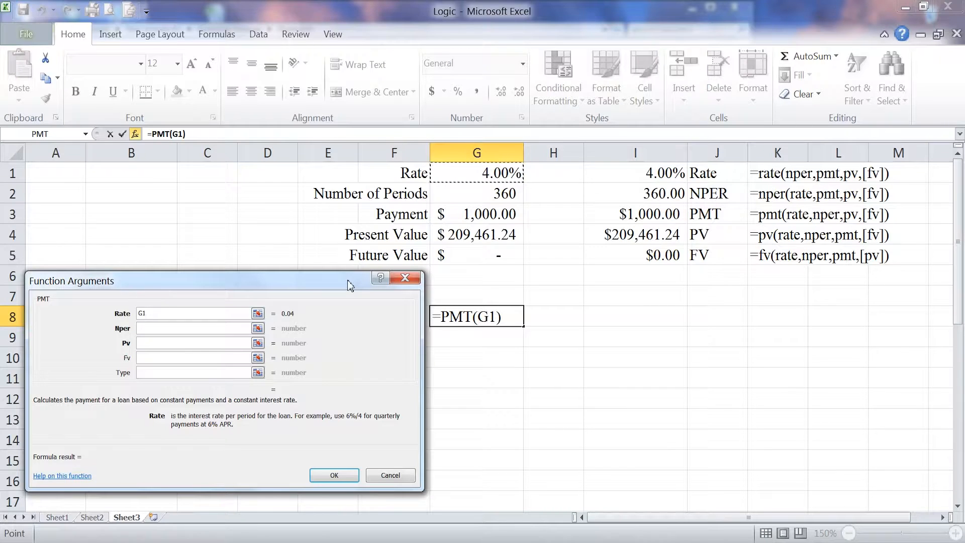
type("/12")
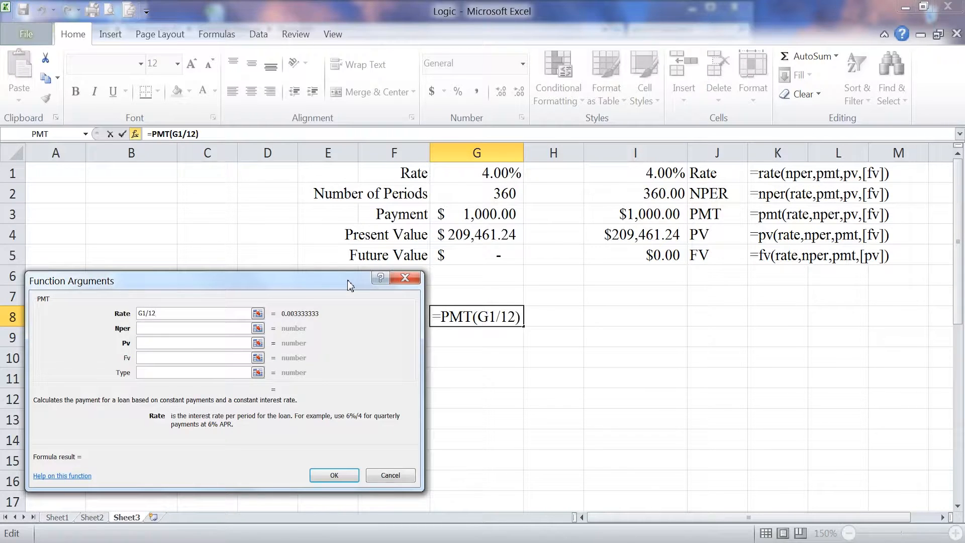
left_click(197, 328)
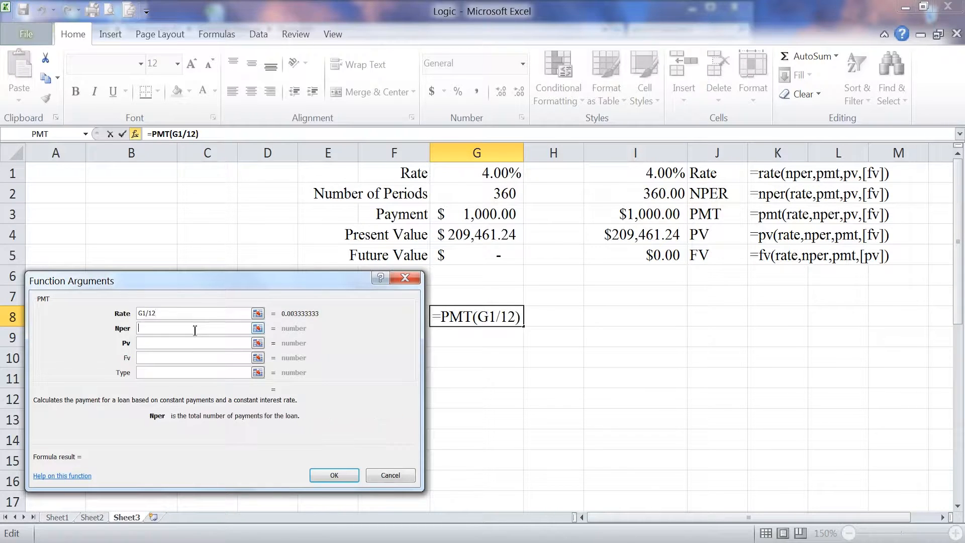
left_click(493, 193)
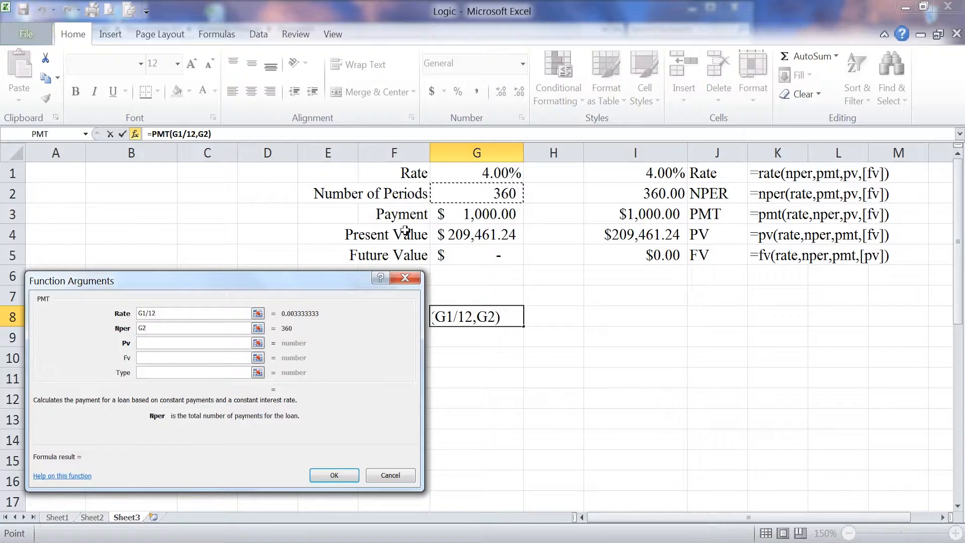
left_click(159, 345)
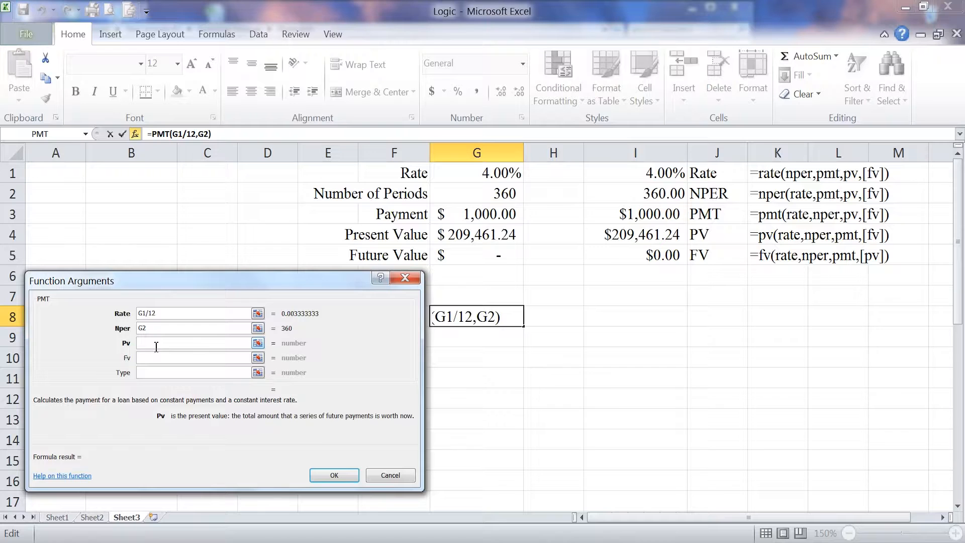
left_click(470, 236)
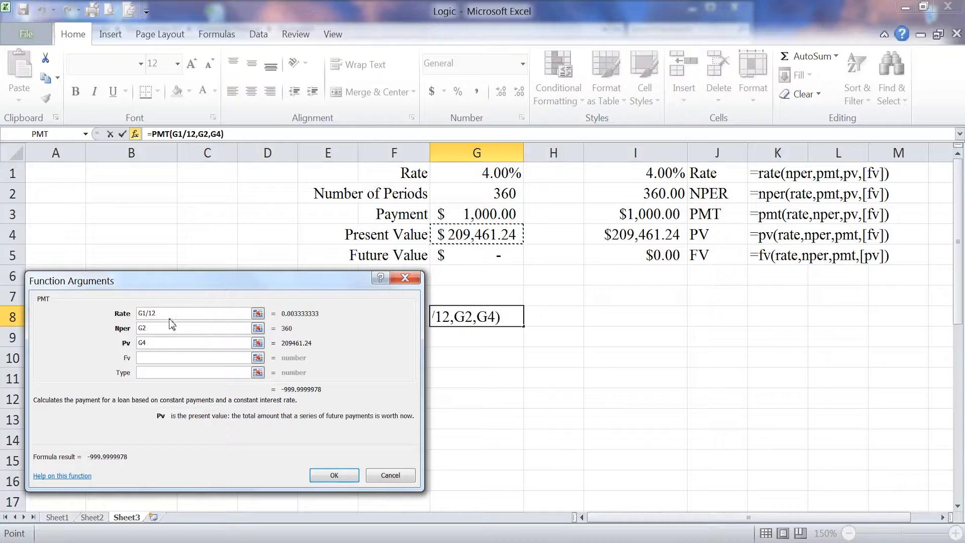
left_click_drag(177, 282, 196, 274)
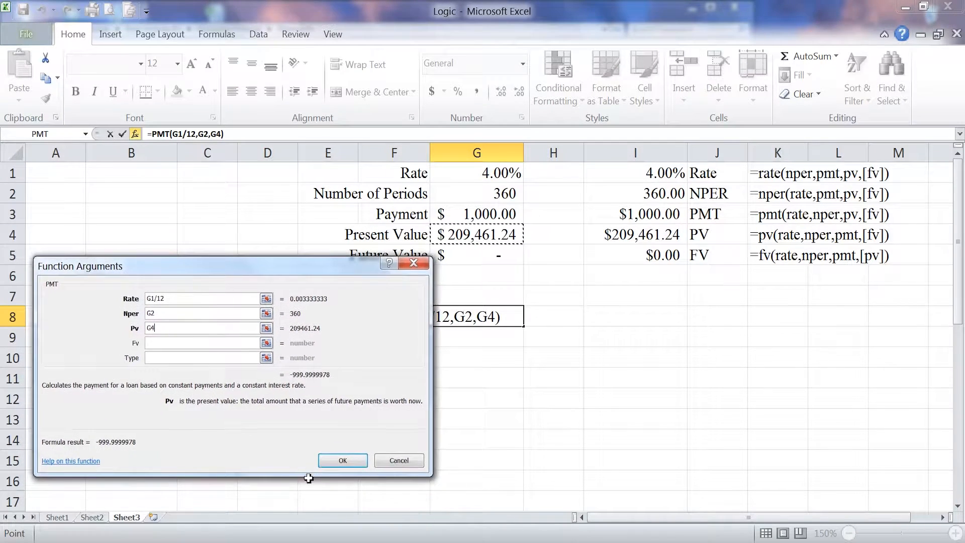
left_click(344, 461)
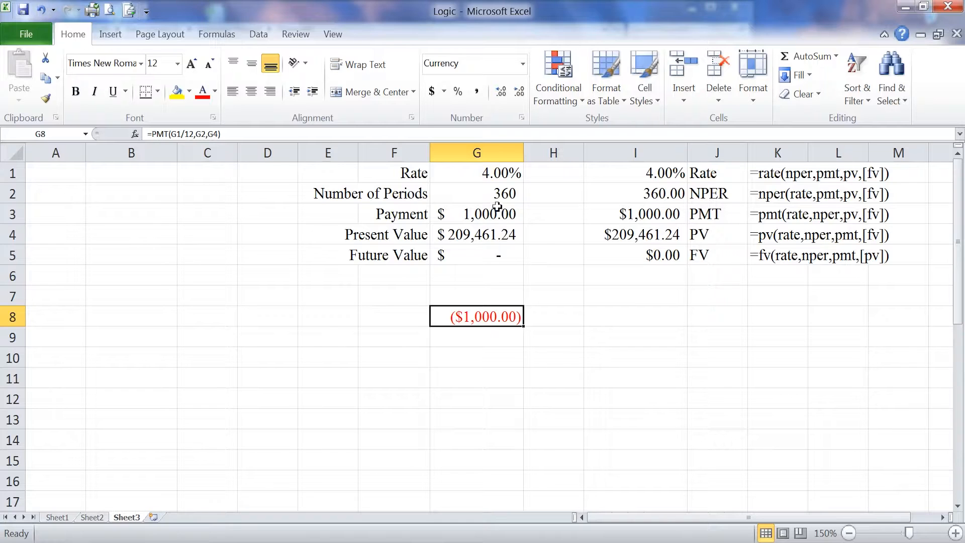
Step: Examine the PMT, NPER, RATE, PV and FV formulas in cells I1 to I5
left_click(639, 215)
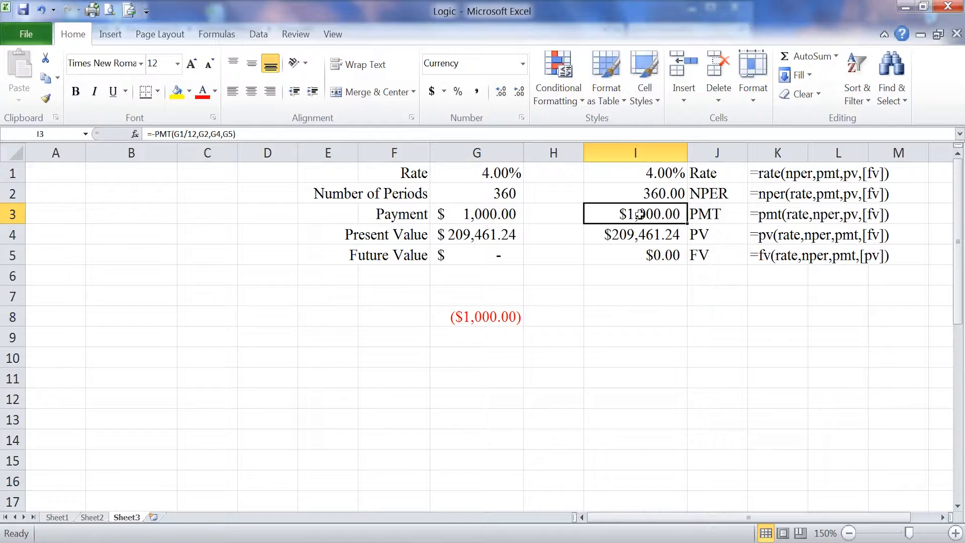
double_click(623, 217)
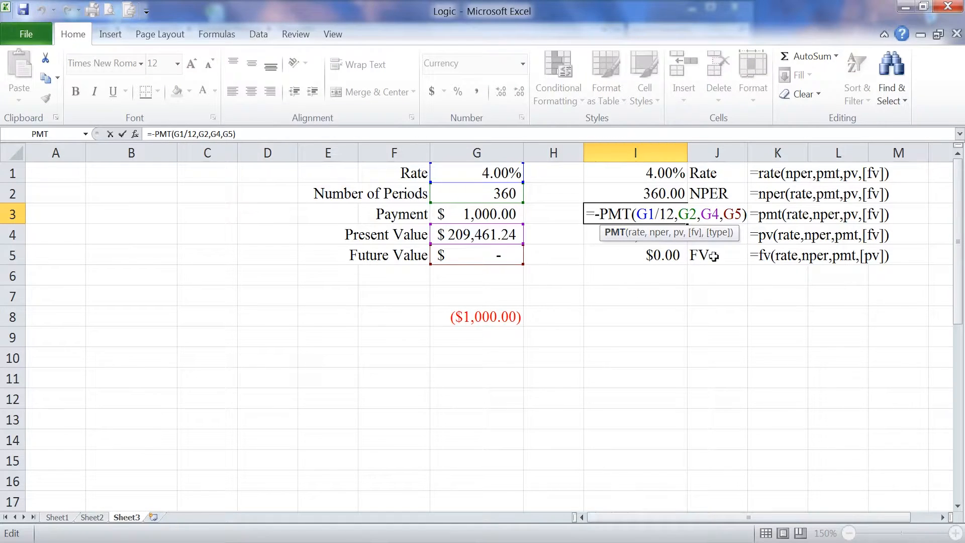
left_click(589, 338)
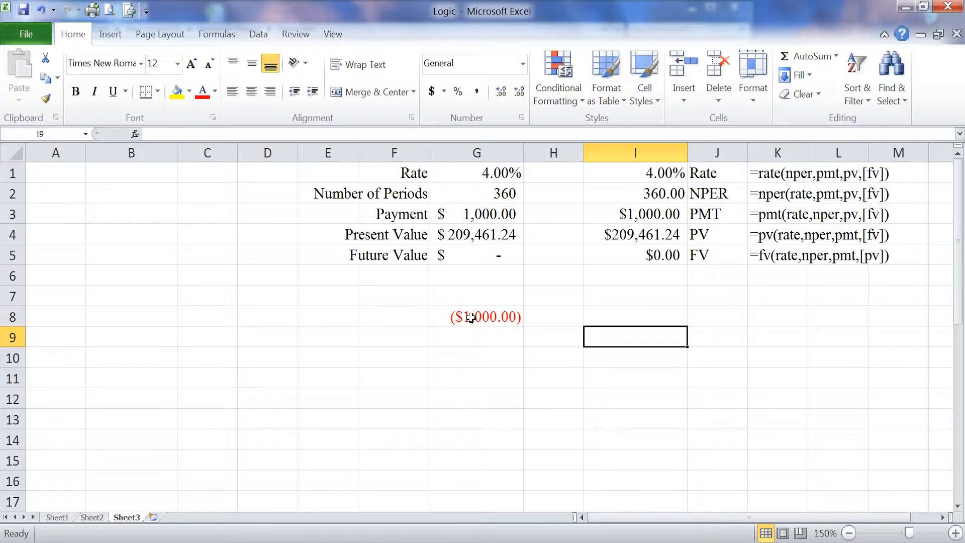
left_click(712, 211)
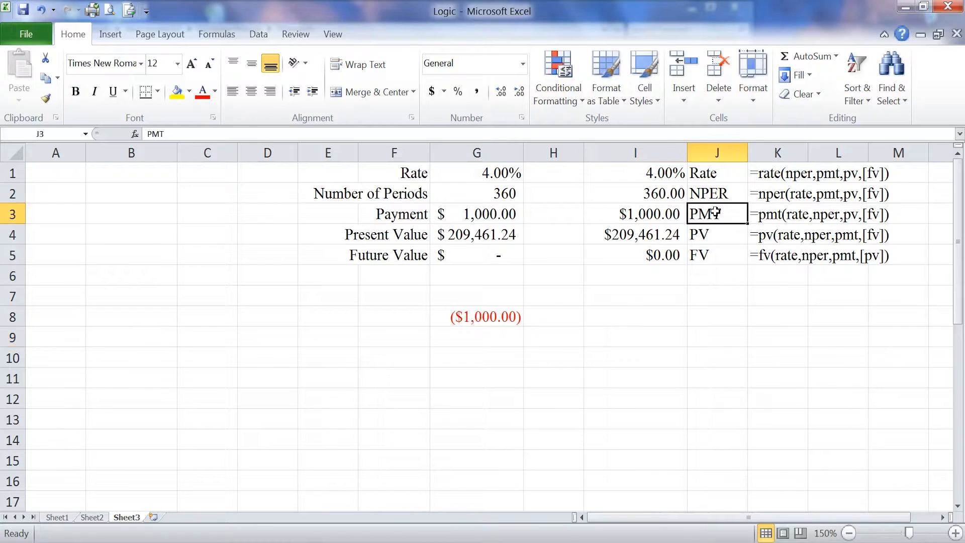
left_click(654, 214)
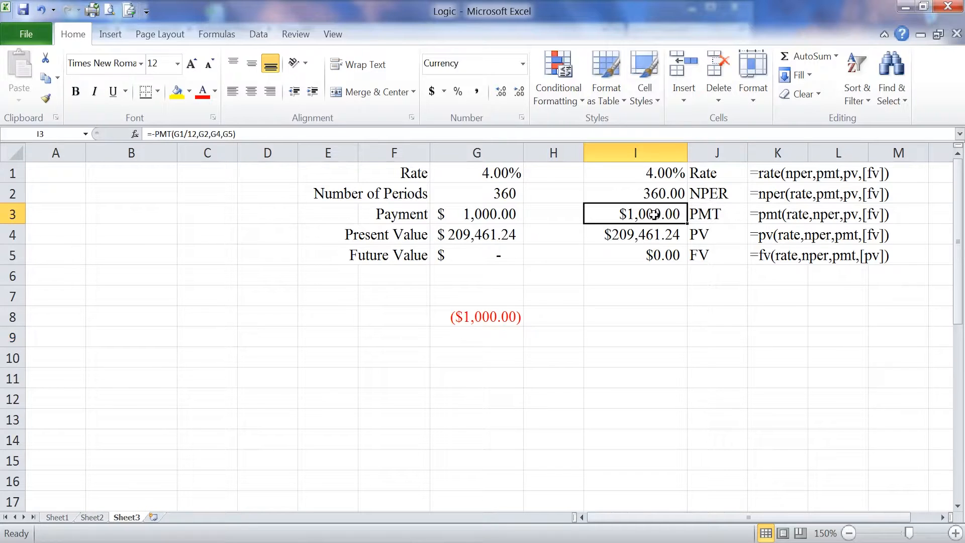
left_click(722, 193)
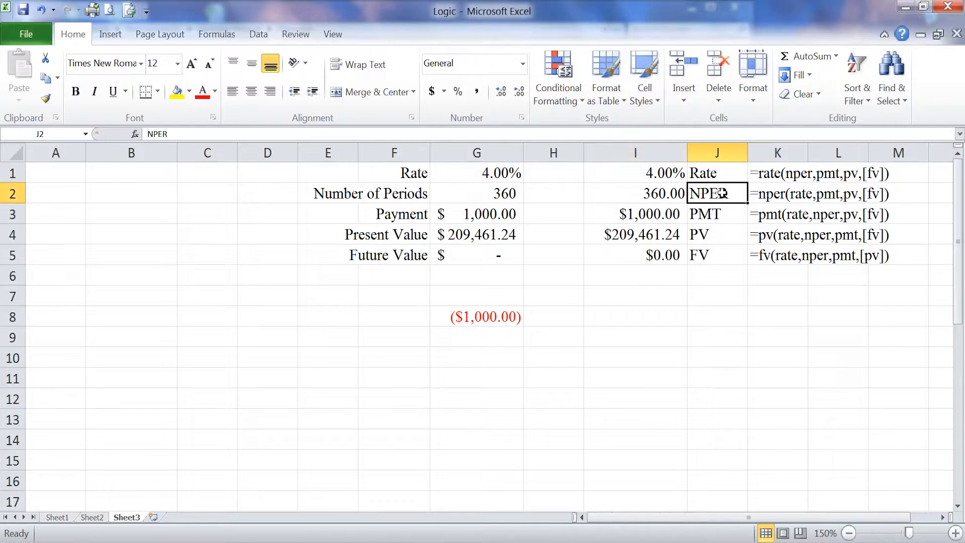
left_click(674, 193)
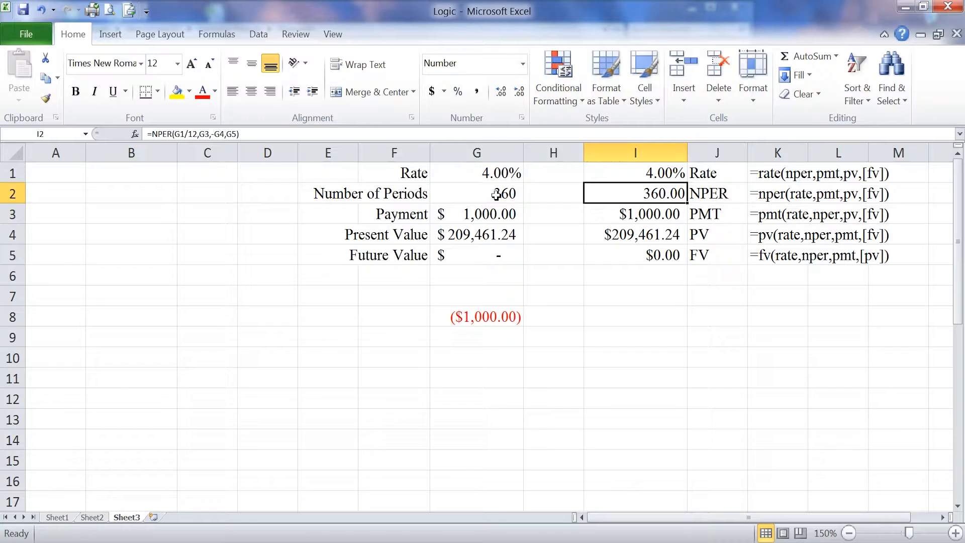
left_click(664, 173)
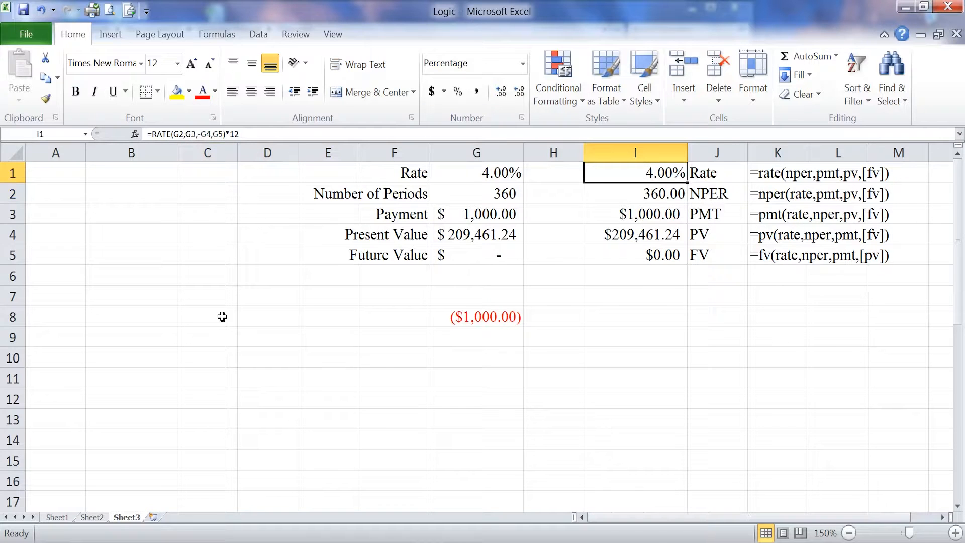
left_click(648, 235)
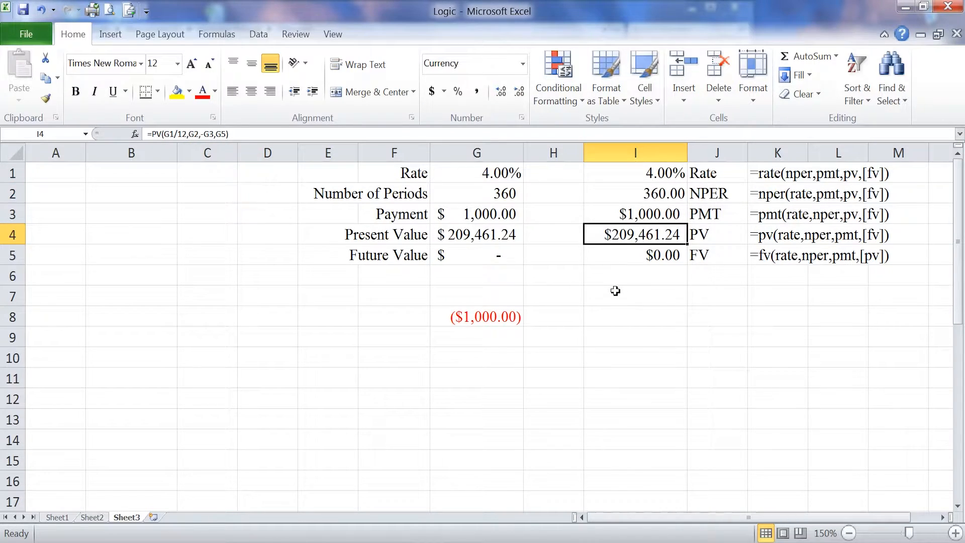
left_click(669, 257)
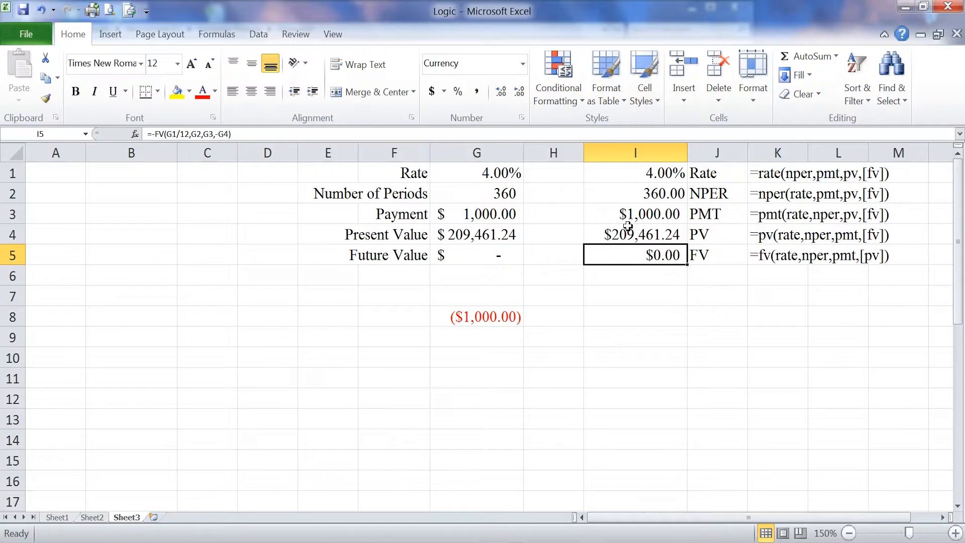
Step: Move the PMT entry in columns I to M to row 7 and the PV entry to row 9
left_click_drag(624, 214, 880, 241)
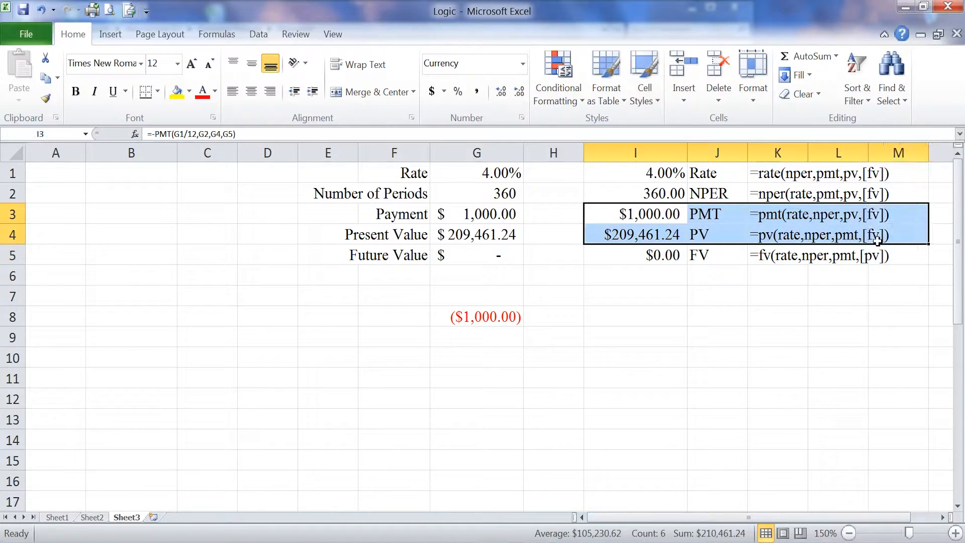
left_click_drag(734, 246, 728, 326)
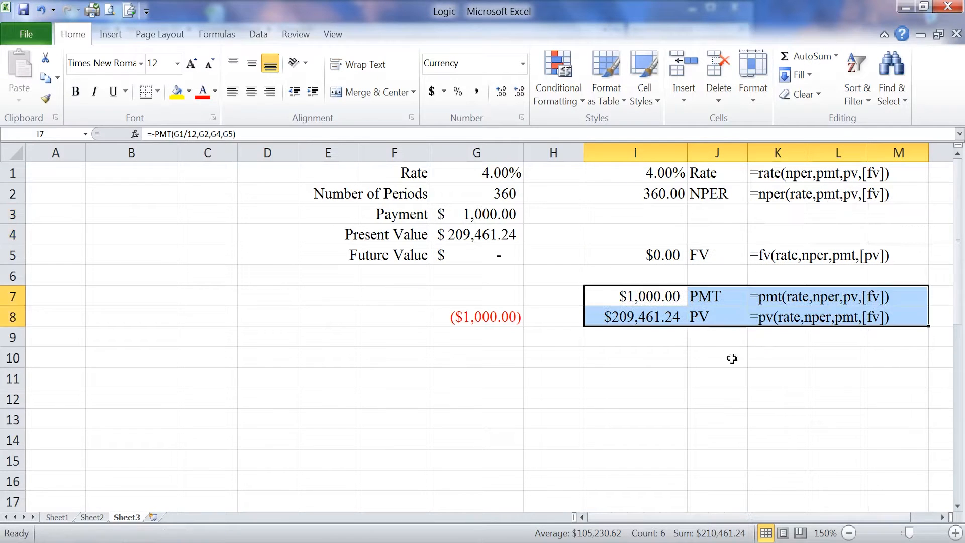
left_click_drag(649, 318, 926, 316)
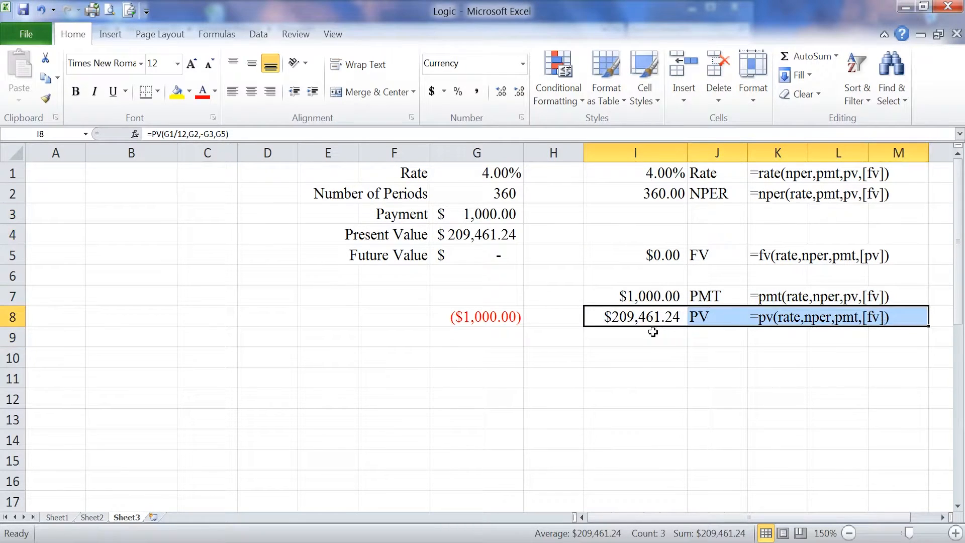
left_click_drag(657, 329, 659, 352)
left_click(648, 317)
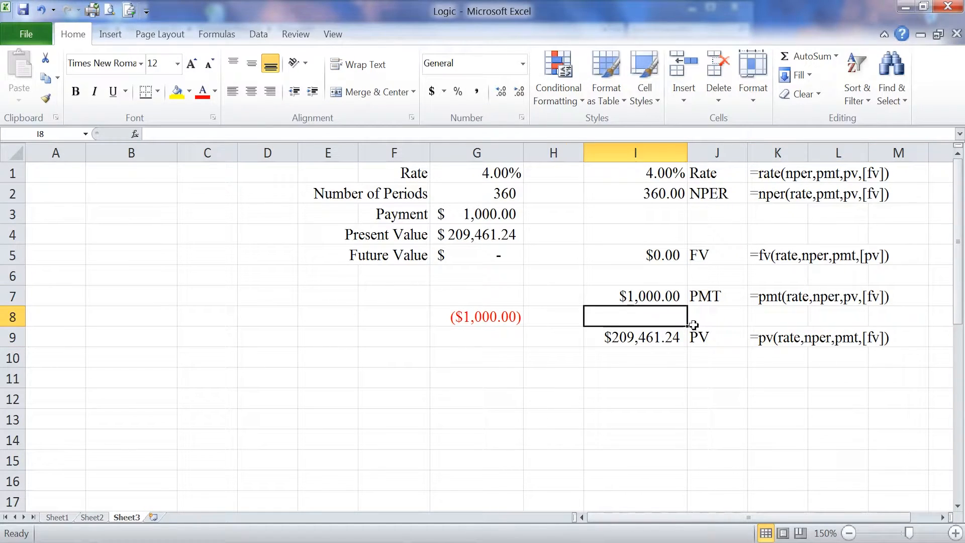
Step: Try a present value of 200000 in cell G4 to check the payment formula in I7, and undo the entry
left_click(484, 238)
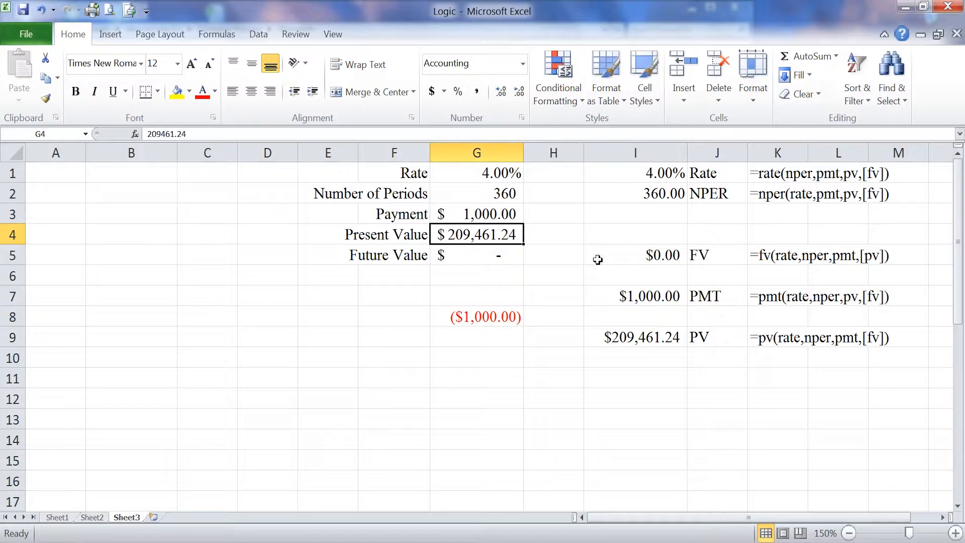
type("200000")
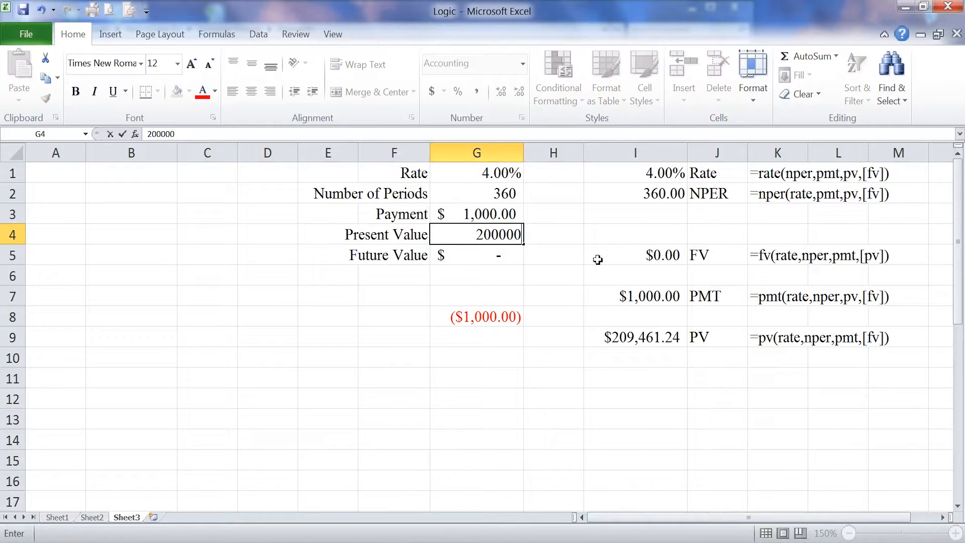
key("Return")
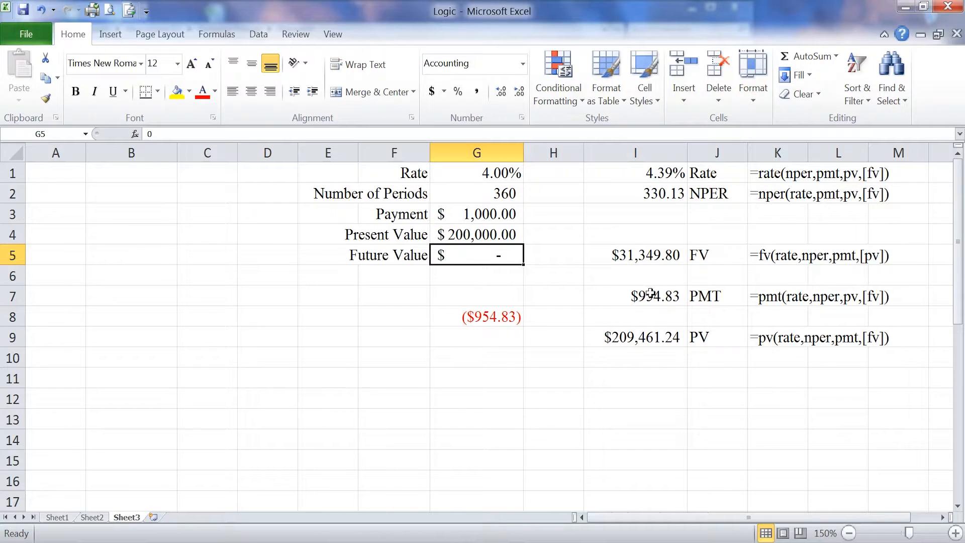
left_click(636, 296)
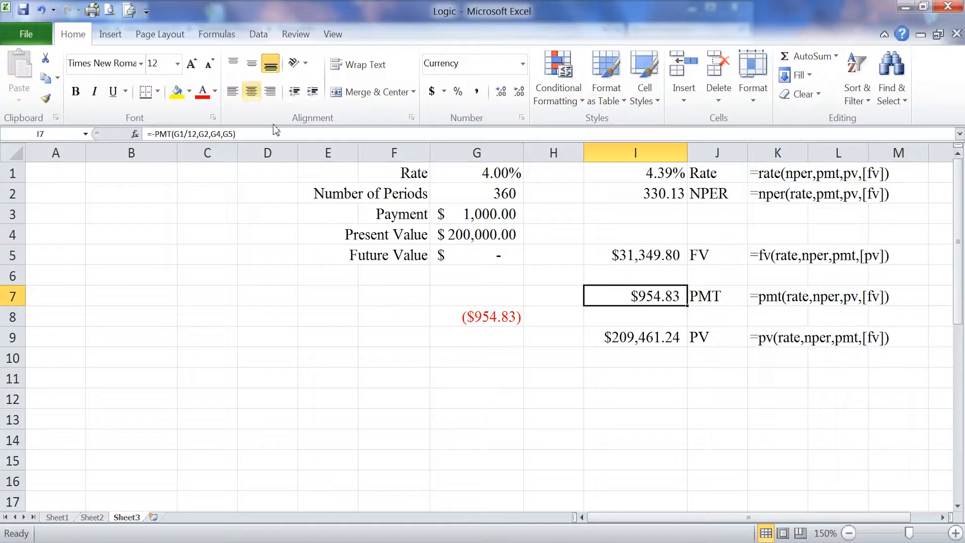
left_click(43, 10)
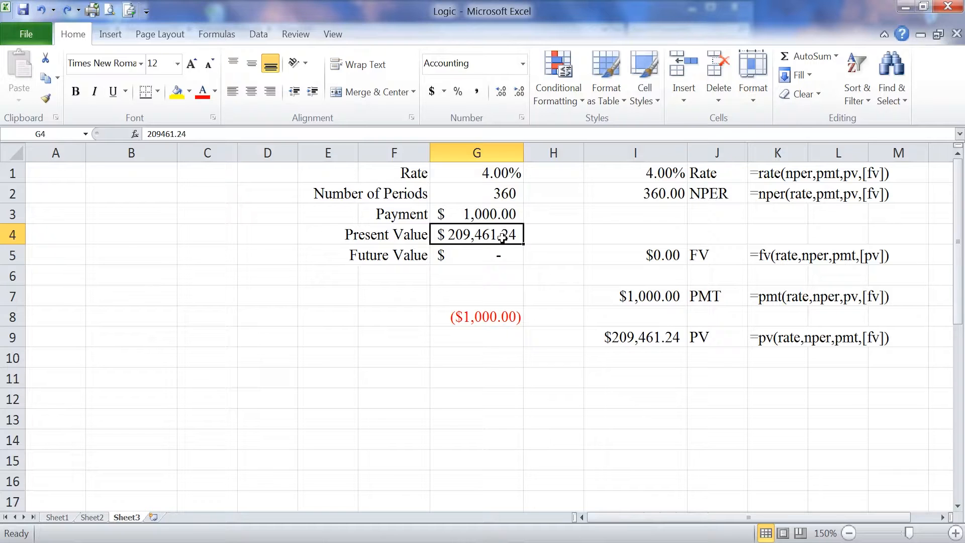
Step: Try a present value of 250000 in cell G4 to test its effect on the formulas, and undo the entry
type("250000")
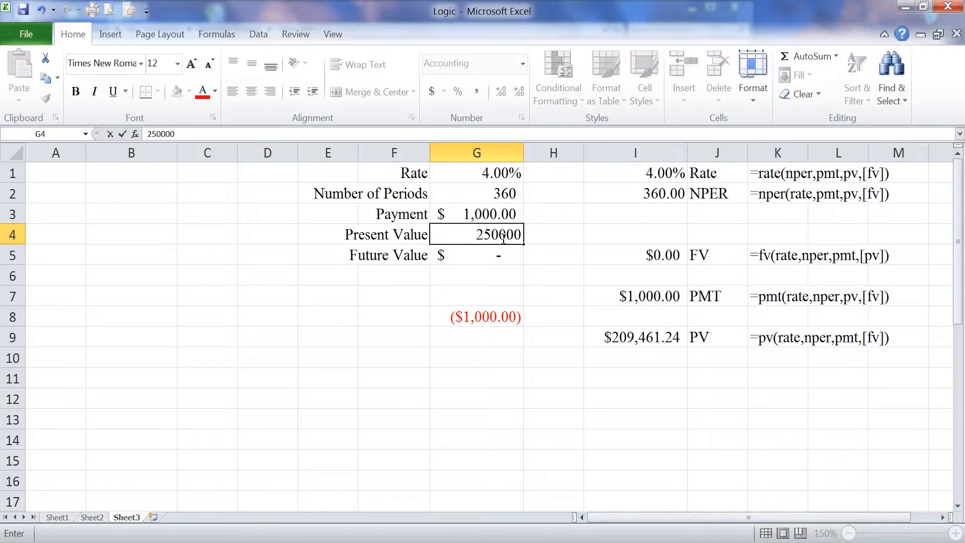
key("Return")
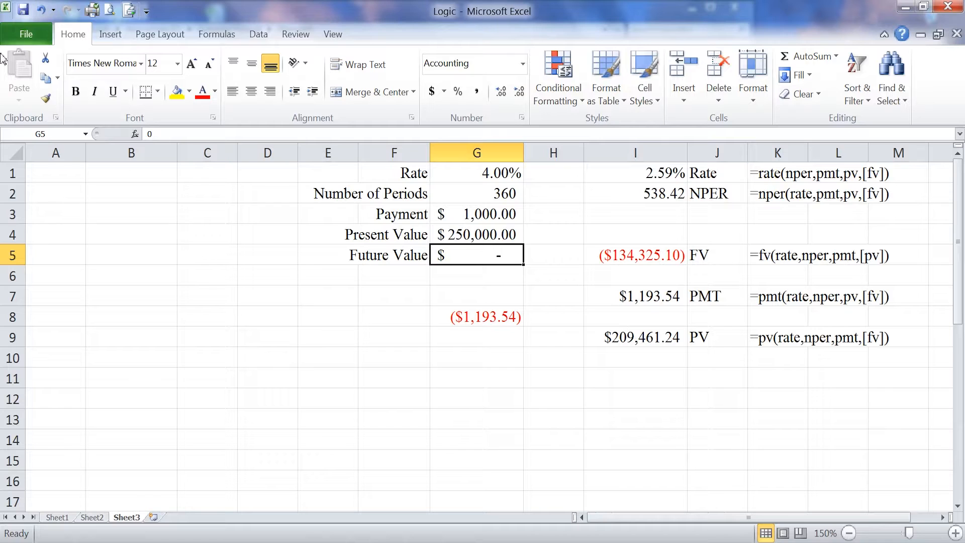
left_click(41, 11)
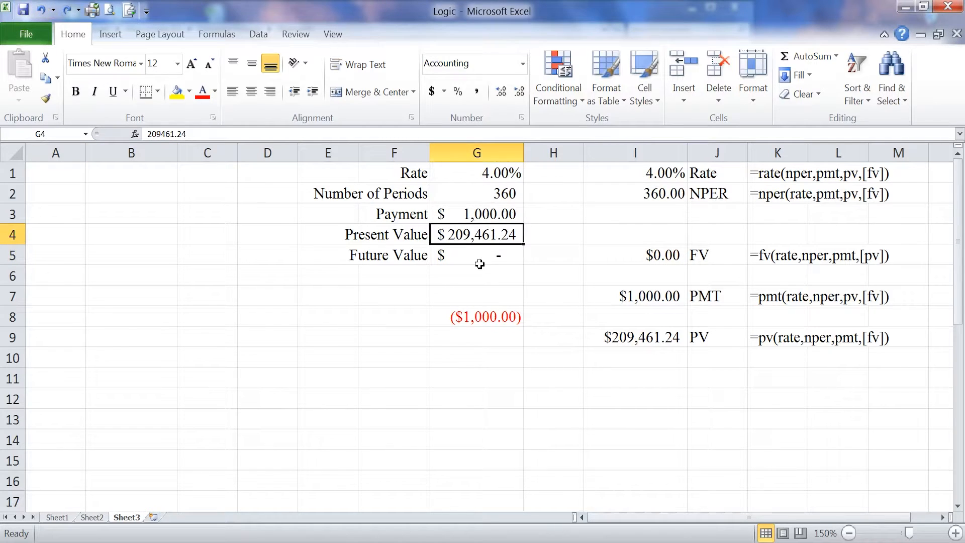
Step: Review the input values in cells G1 to G4 and inspect the PV formula in cell I9
left_click(466, 175)
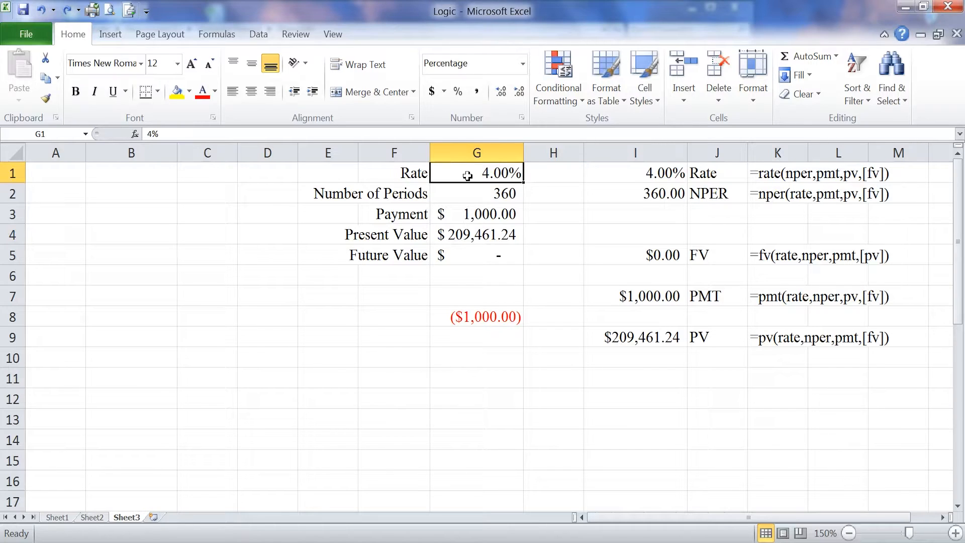
key("Down")
key("Down")
key("Down")
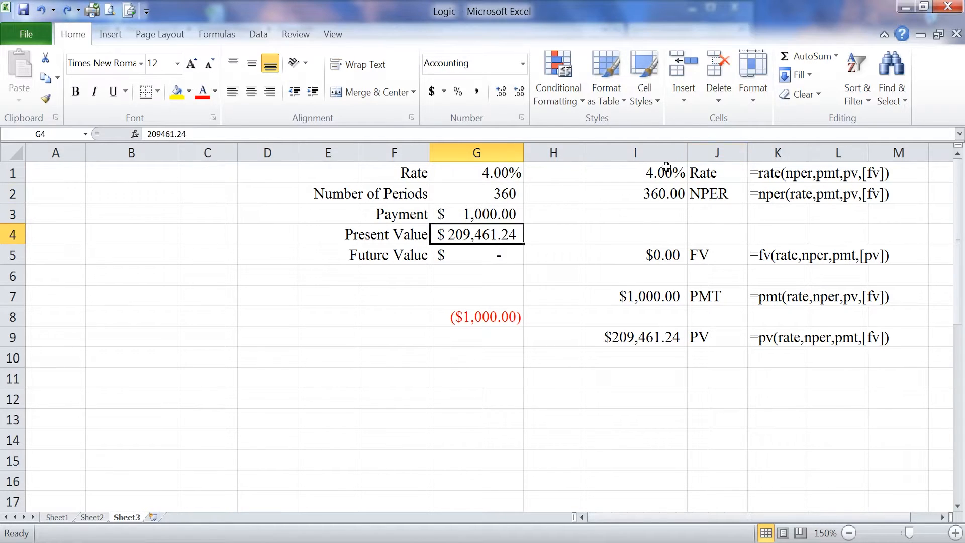
left_click(647, 336)
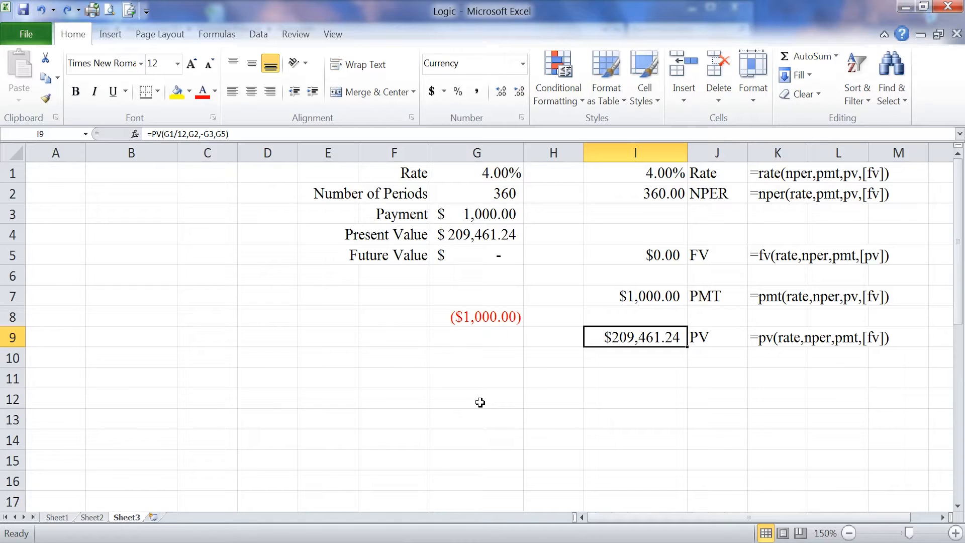
Step: Try an interest rate of .0425 in cell G1 to test how the formulas respond
left_click(493, 173)
type(".0425")
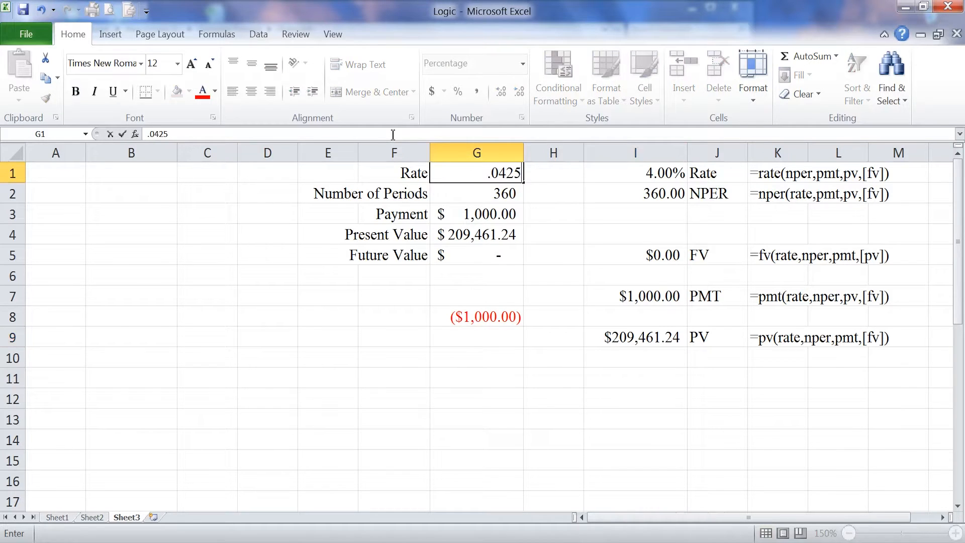
key("Return")
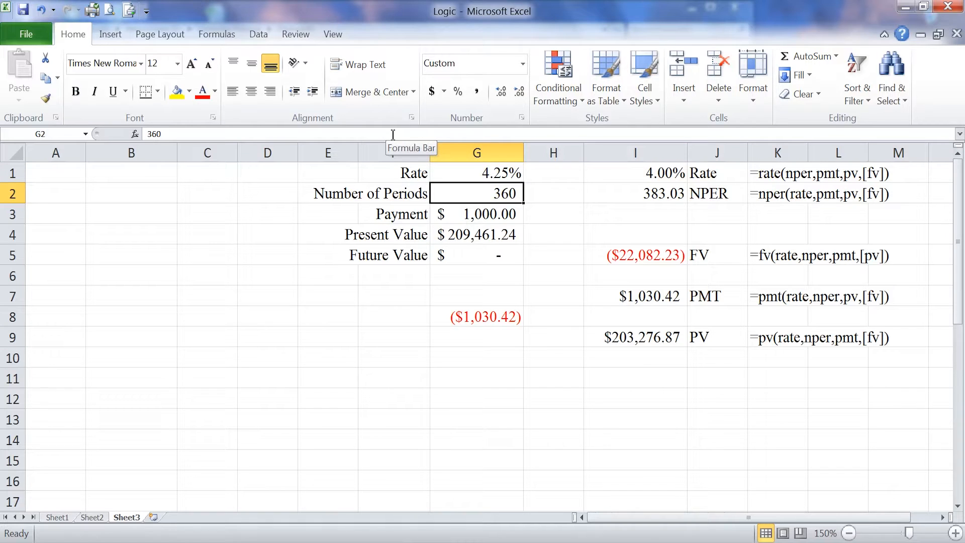
Step: Set the interest rate in cell G1 to .0375
key("Up")
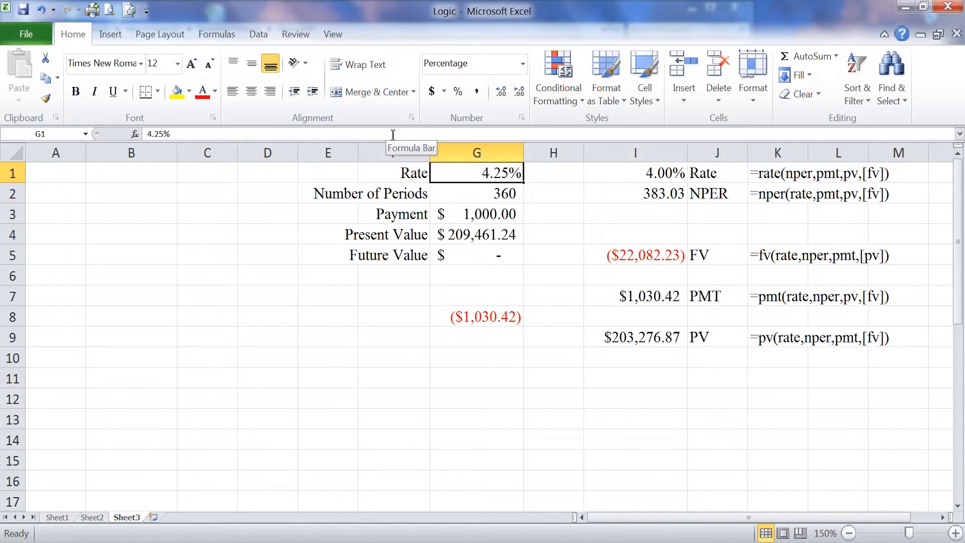
type(".0375")
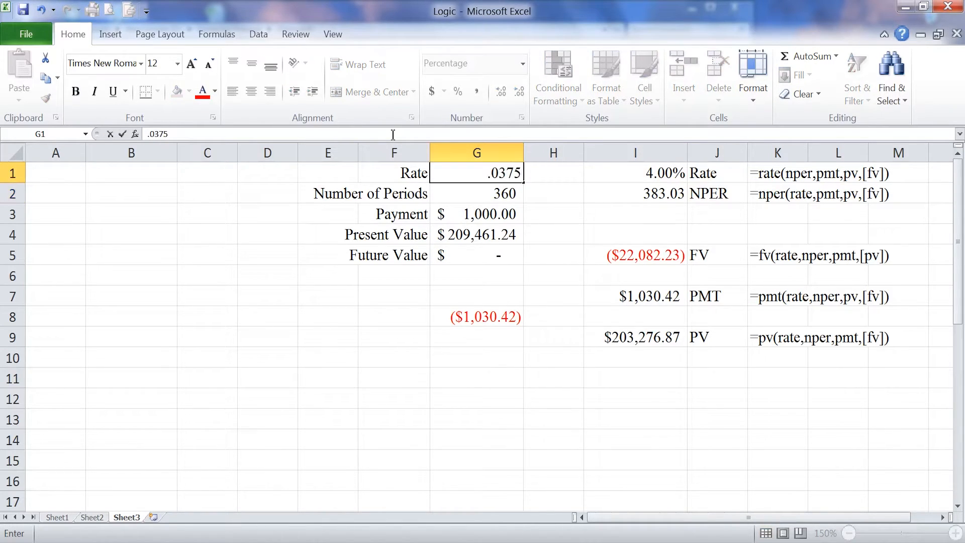
key("Return")
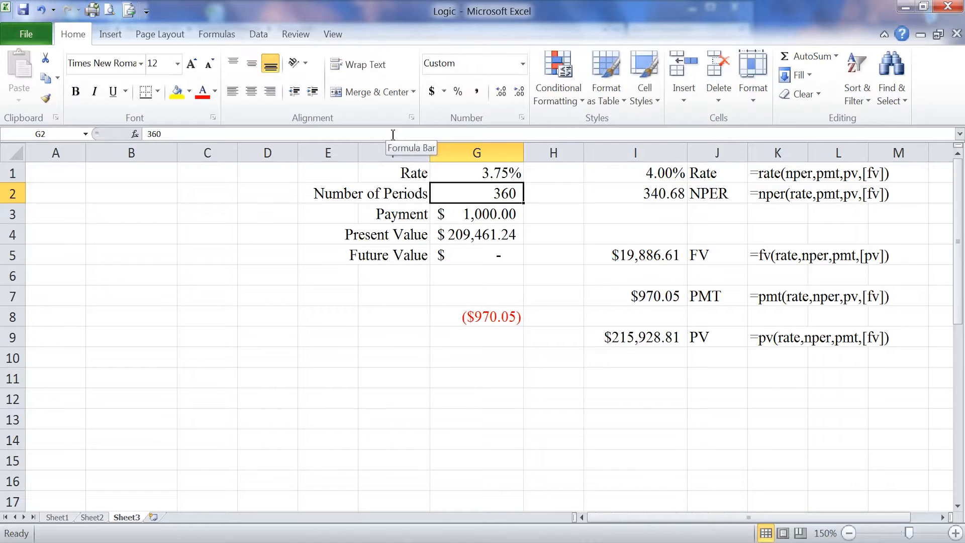